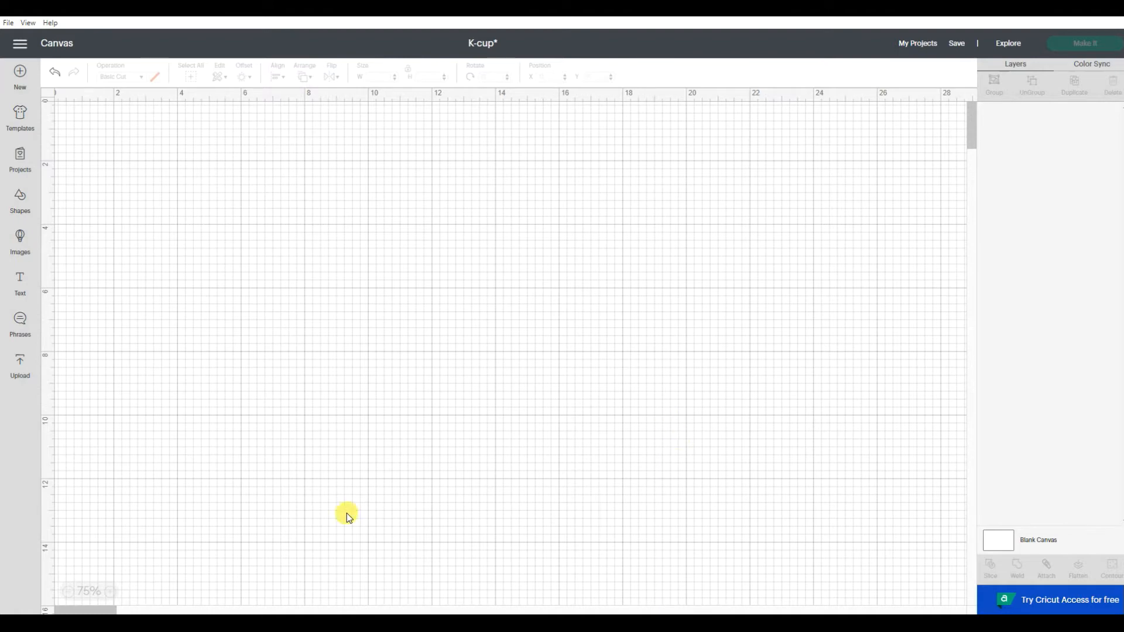
Choose main_lagoon.svg from the SVG folder of Snowflake K-Cupper 3DSVG.com as the image to upload
left_click(24, 365)
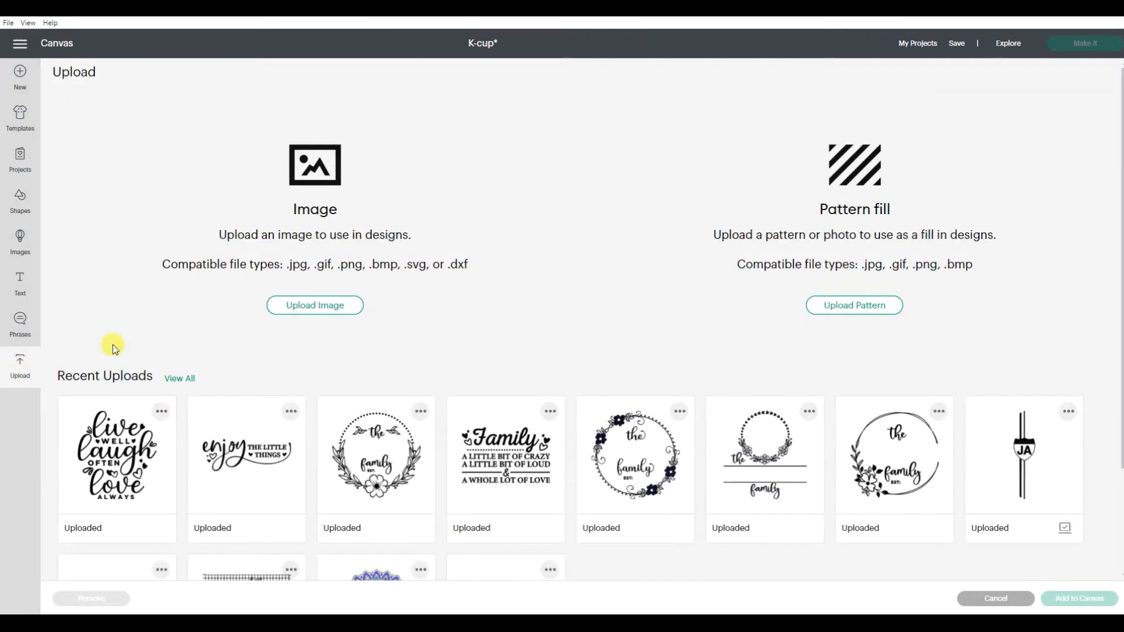
left_click(314, 305)
left_click(616, 323)
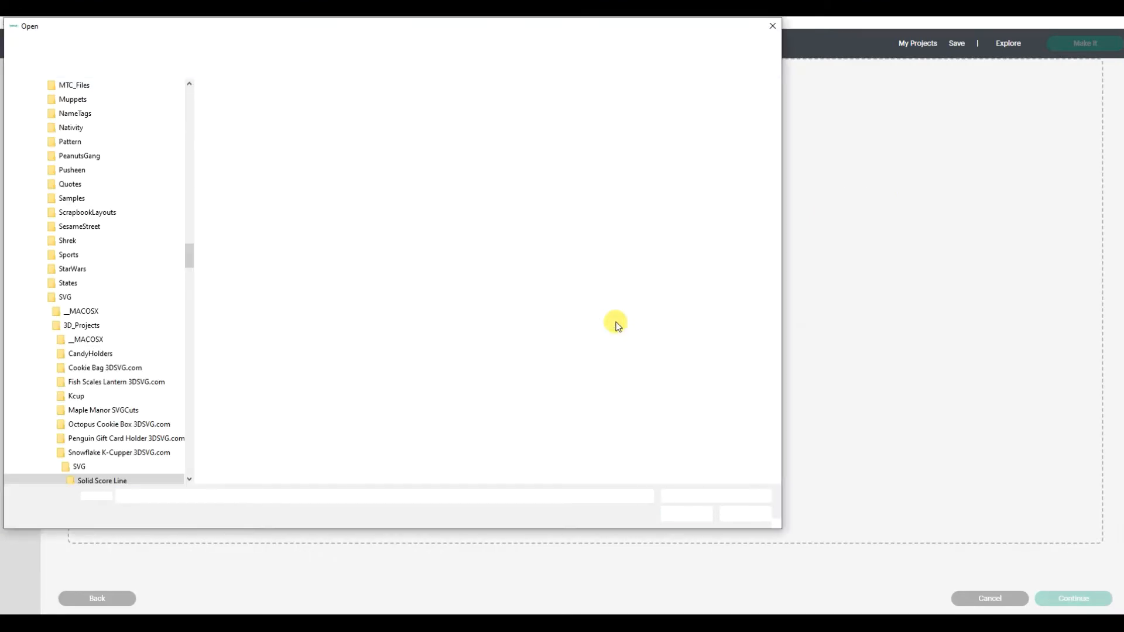
left_click(446, 49)
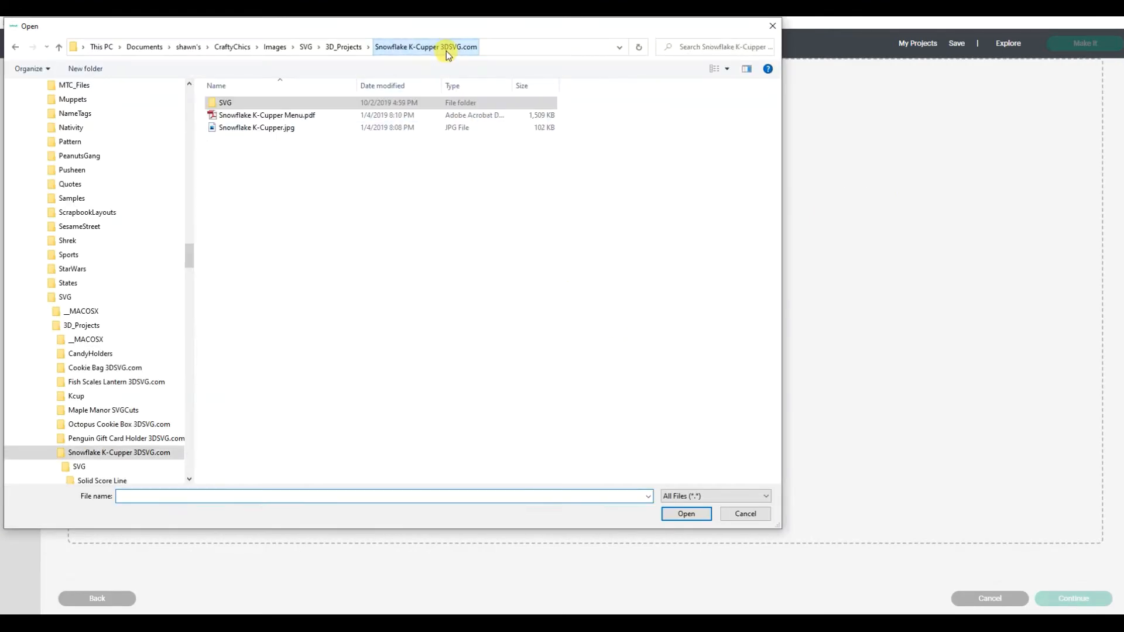
double_click(247, 103)
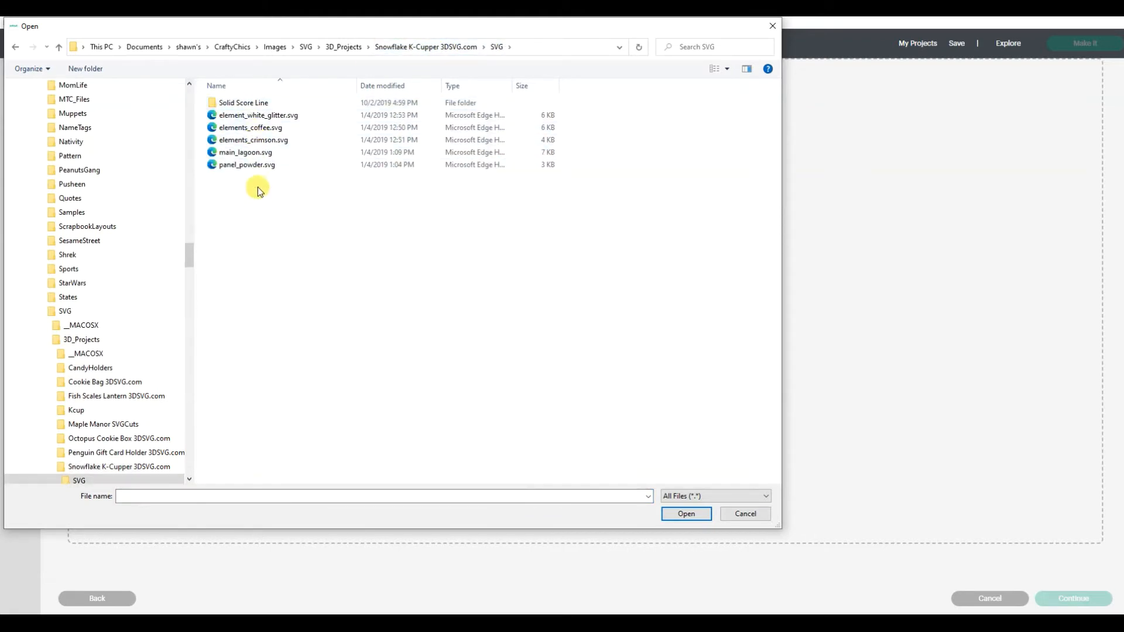
double_click(251, 153)
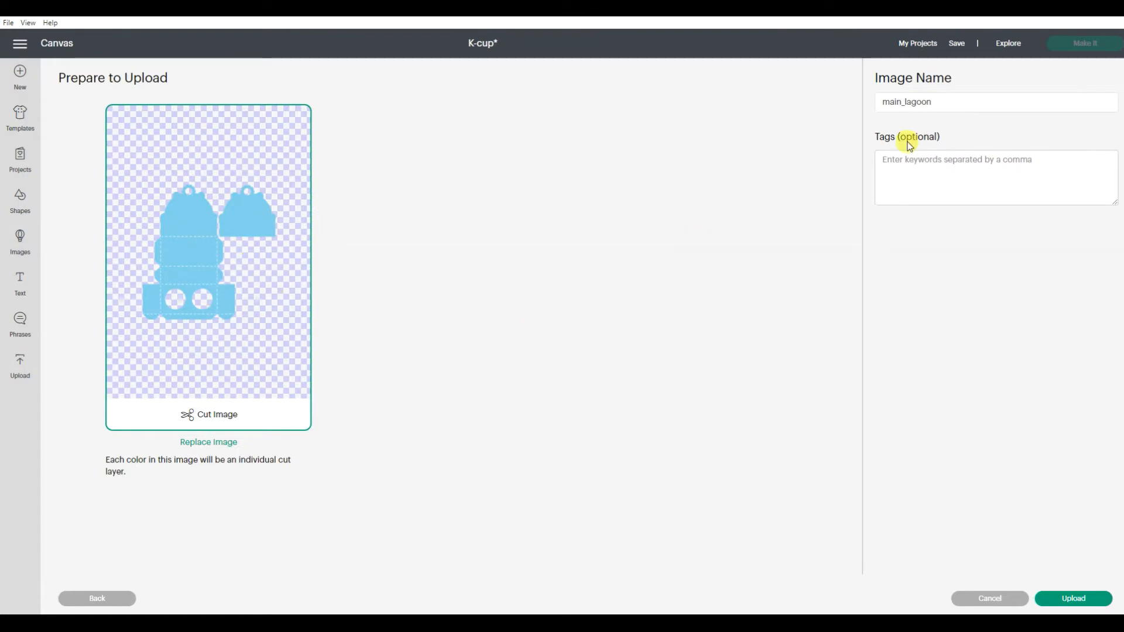
Name the image main_lagoon_KcupHolder and upload it
left_click(966, 104)
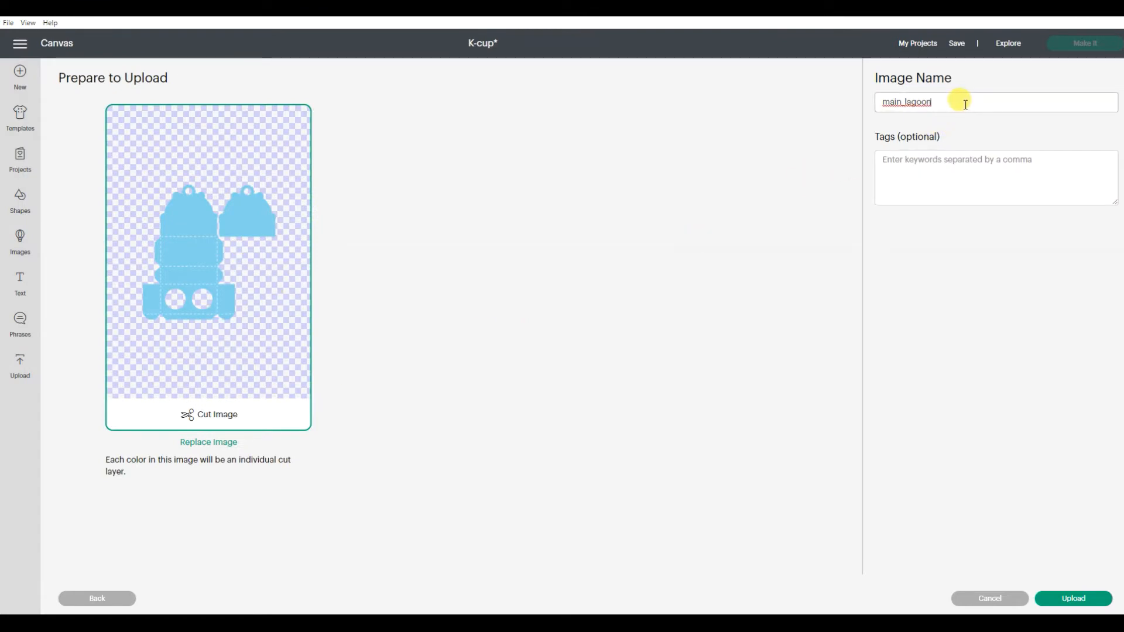
type("_KcupHolder")
left_click(1074, 598)
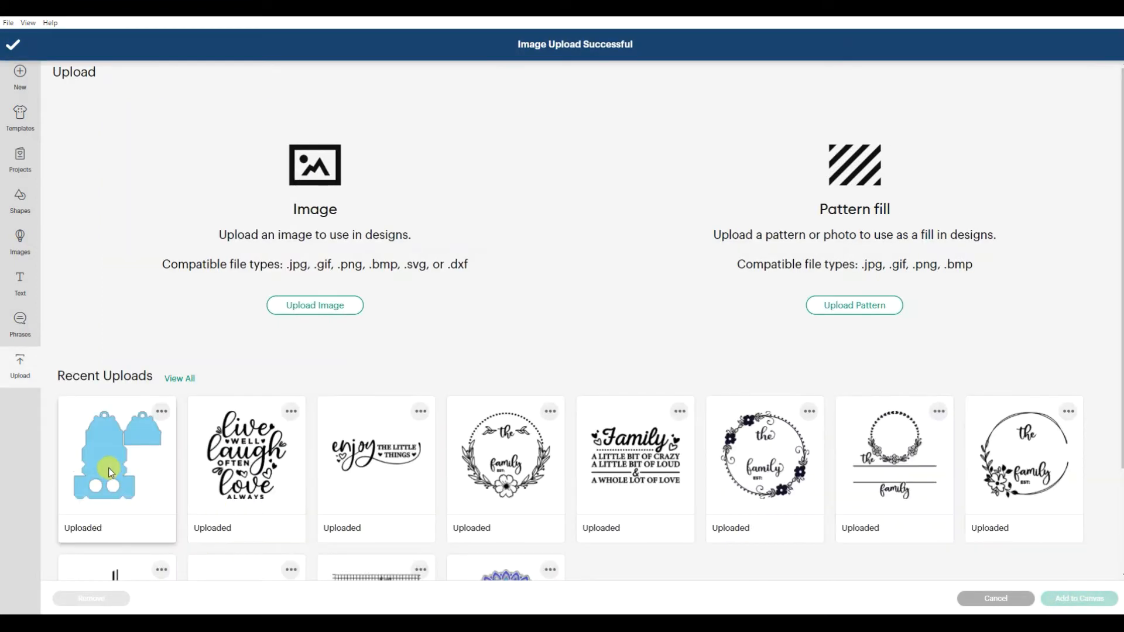
Add the uploaded K-cup holder template to the canvas and move it to about X 4.86, Y 1.05
left_click(1089, 600)
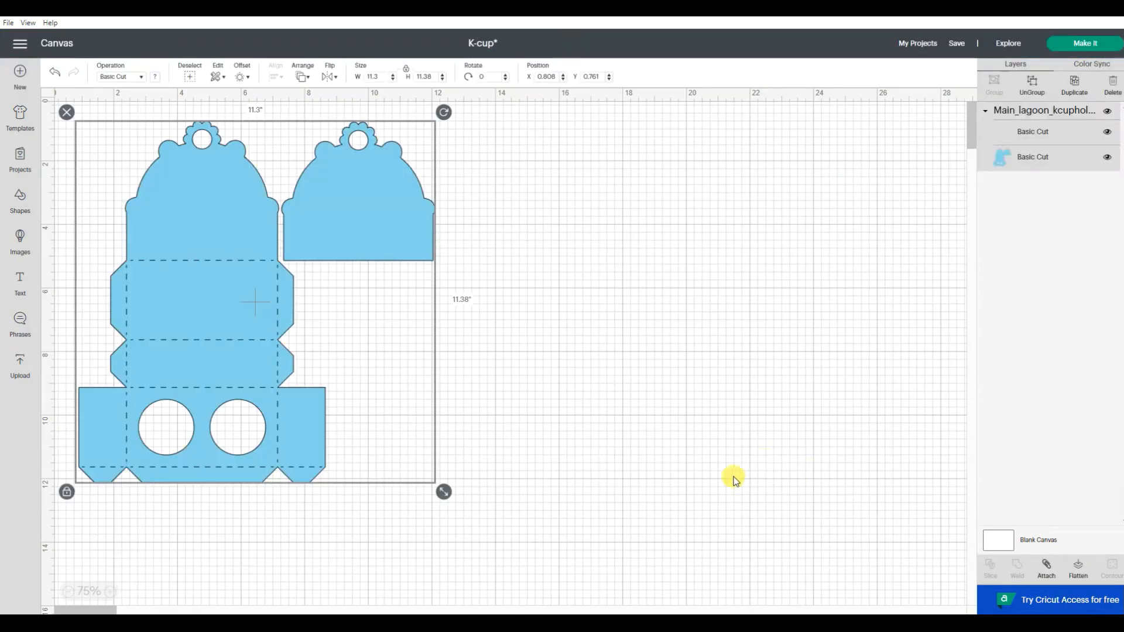
left_click_drag(168, 413, 295, 424)
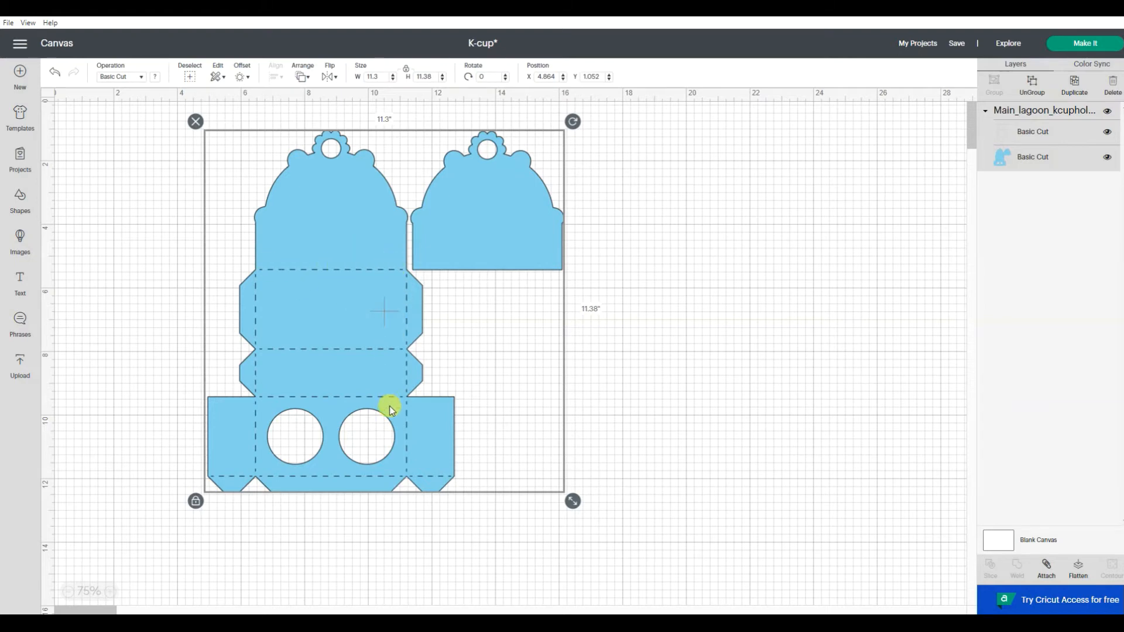
Change the fold-line layer of the main_lagoon_KcupHolder template from a cut to Score
left_click(1059, 135)
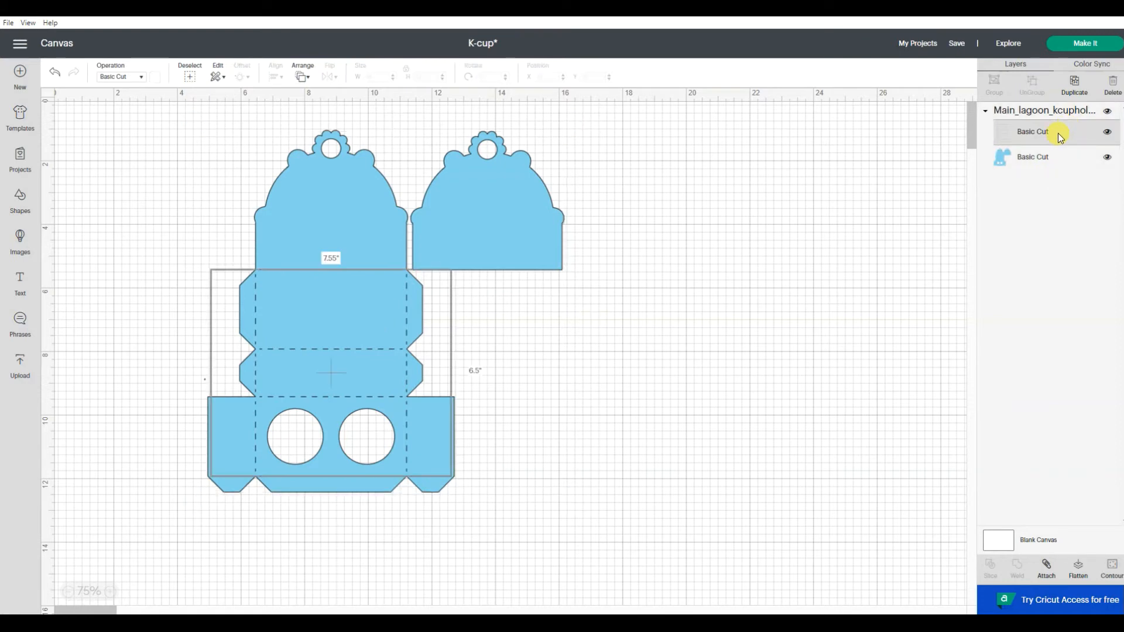
left_click(123, 80)
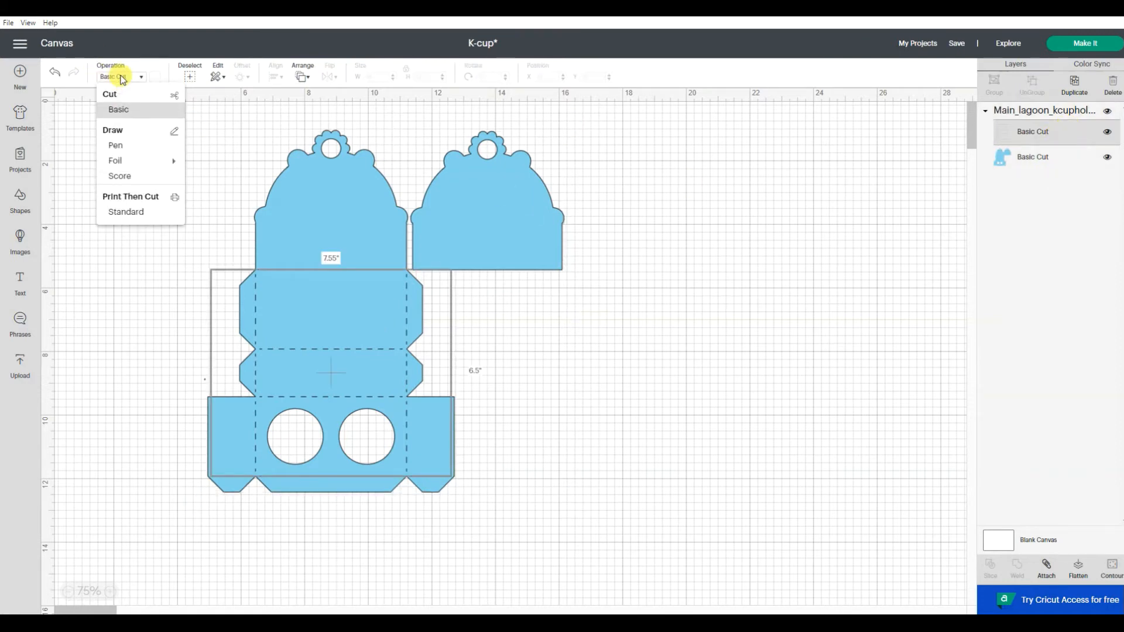
left_click(119, 176)
left_click(644, 336)
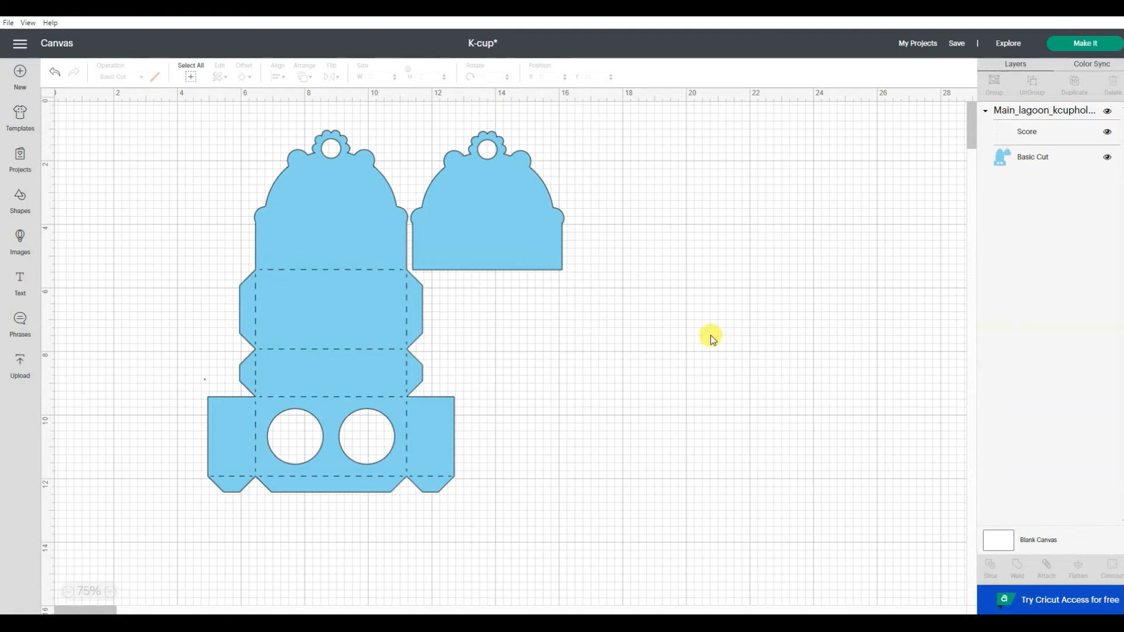
Upload ss_main_lagoon.svg from the Solid Score Line folder, keeping its default image name
left_click(27, 370)
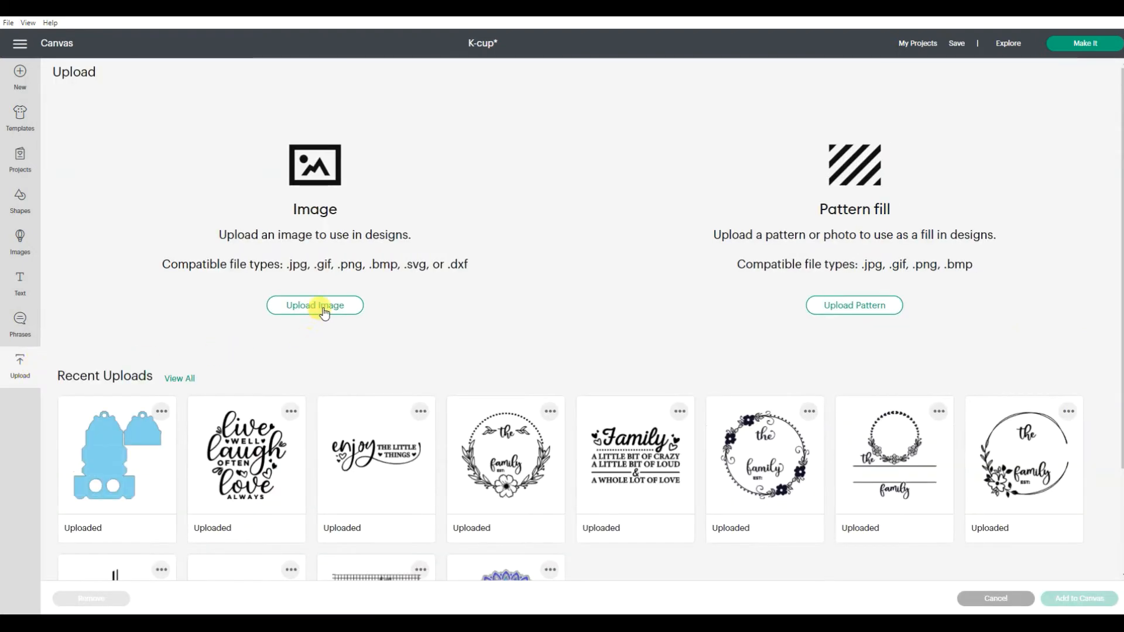
left_click(323, 308)
left_click(613, 318)
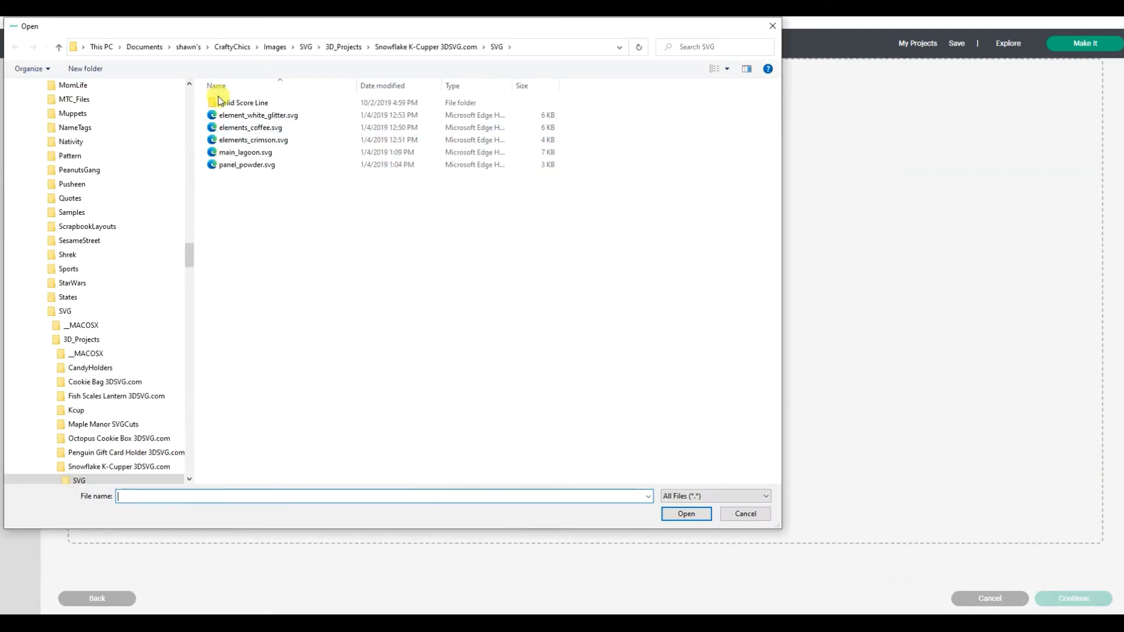
double_click(229, 103)
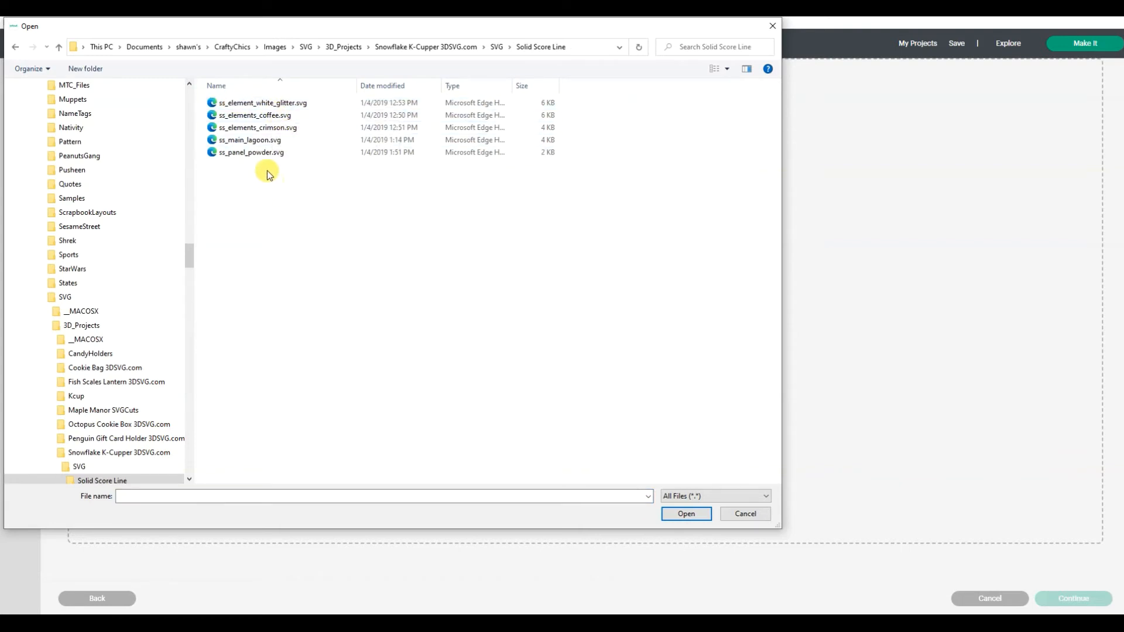
double_click(260, 143)
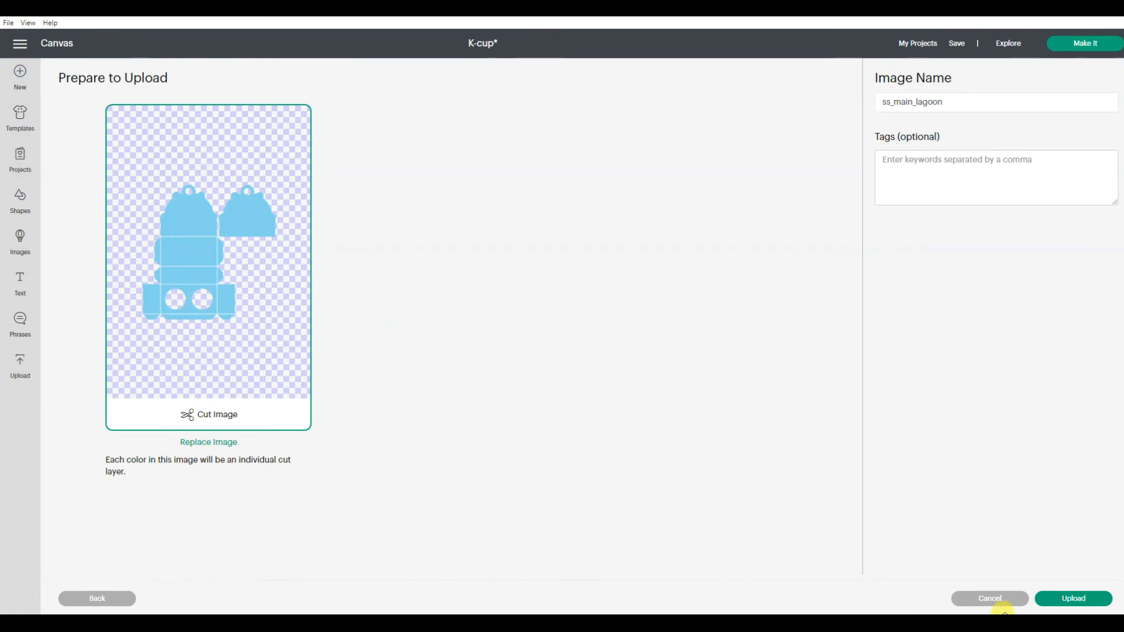
left_click(1077, 599)
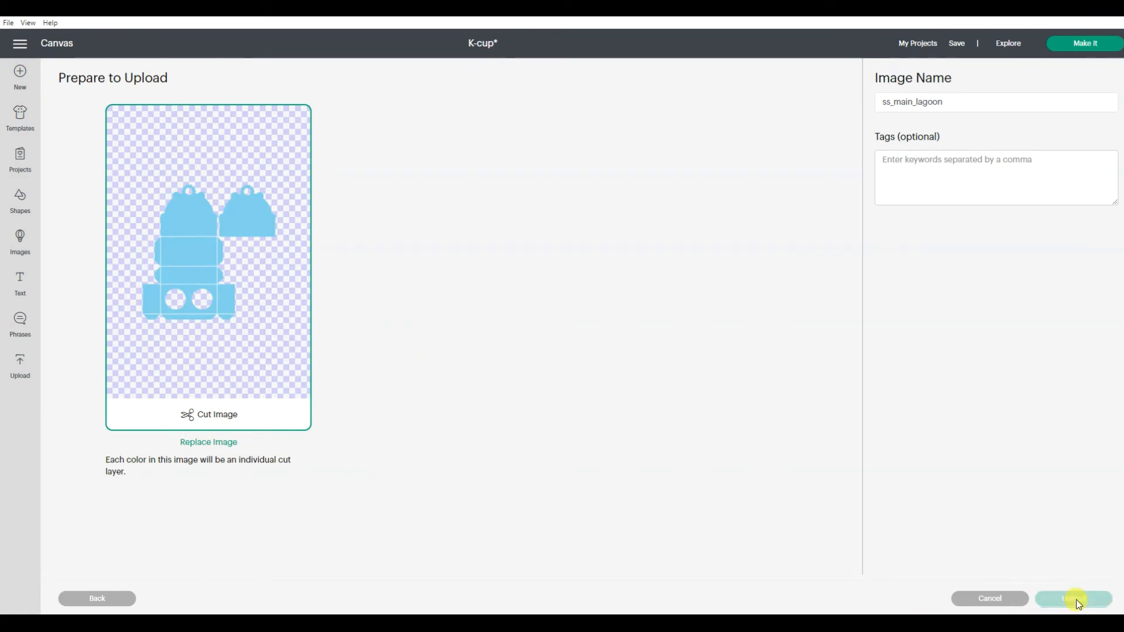
Add the uploaded ss_main_lagoon template to the canvas and place it beside the first holder at about X 15.36, Y 1.53
left_click(106, 475)
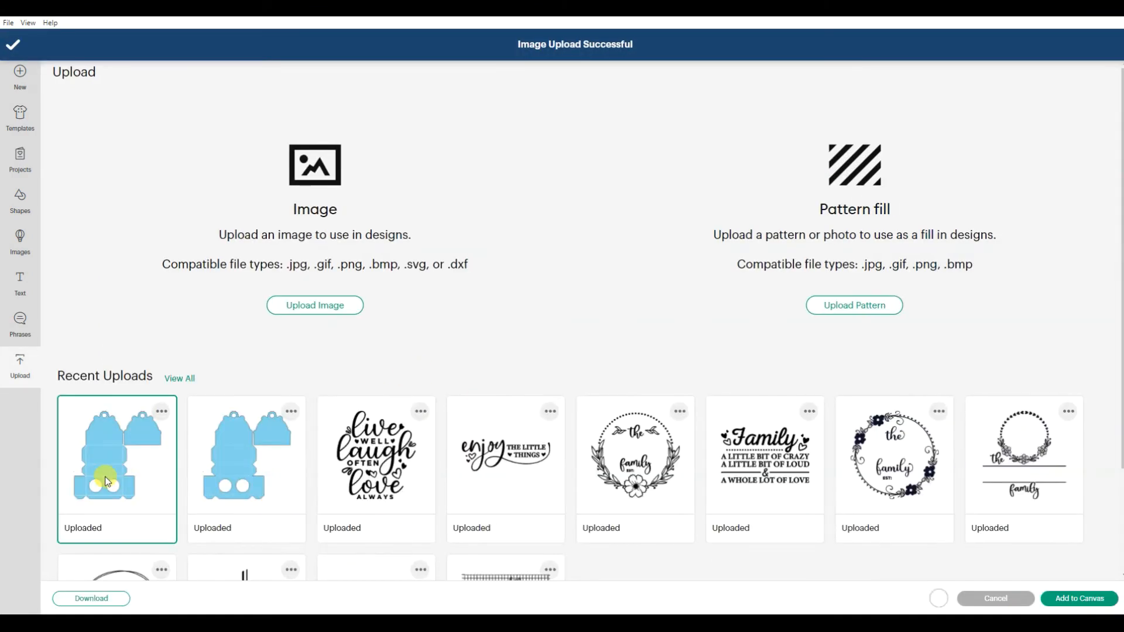
left_click(1088, 602)
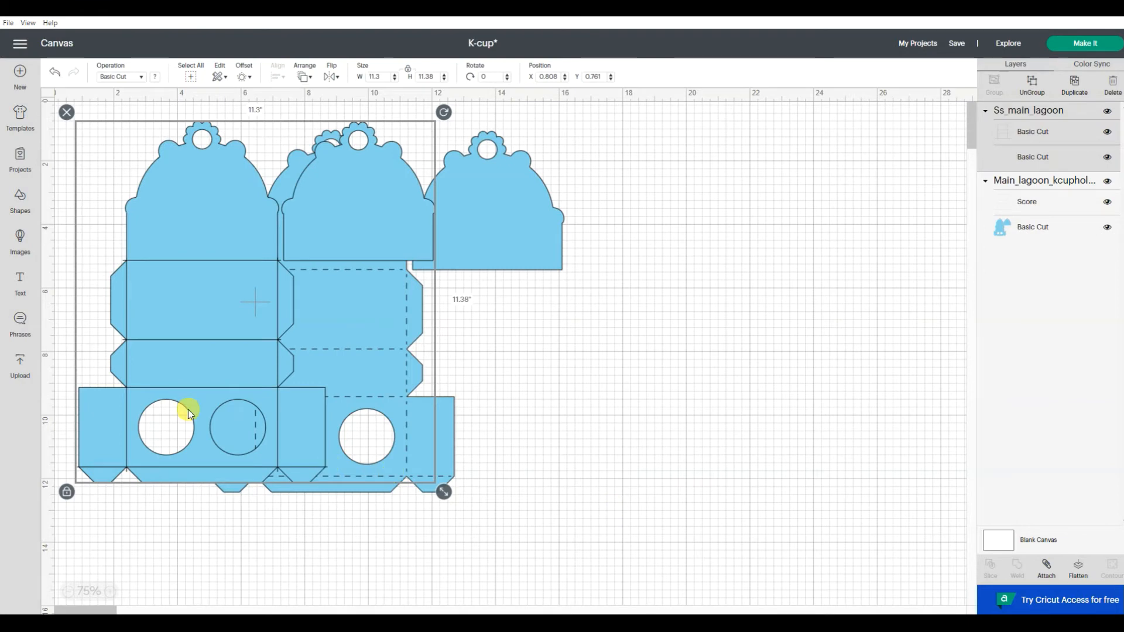
left_click_drag(189, 328, 670, 354)
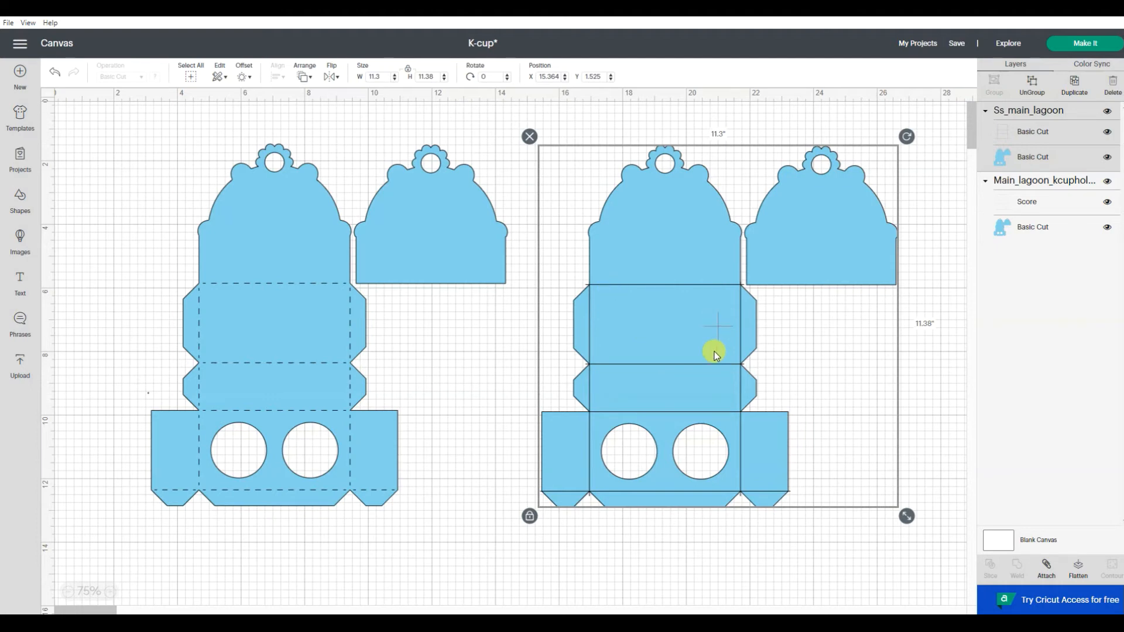
Set the operation of the ss_main_lagoon template's fold-line layer to Score
left_click(1071, 134)
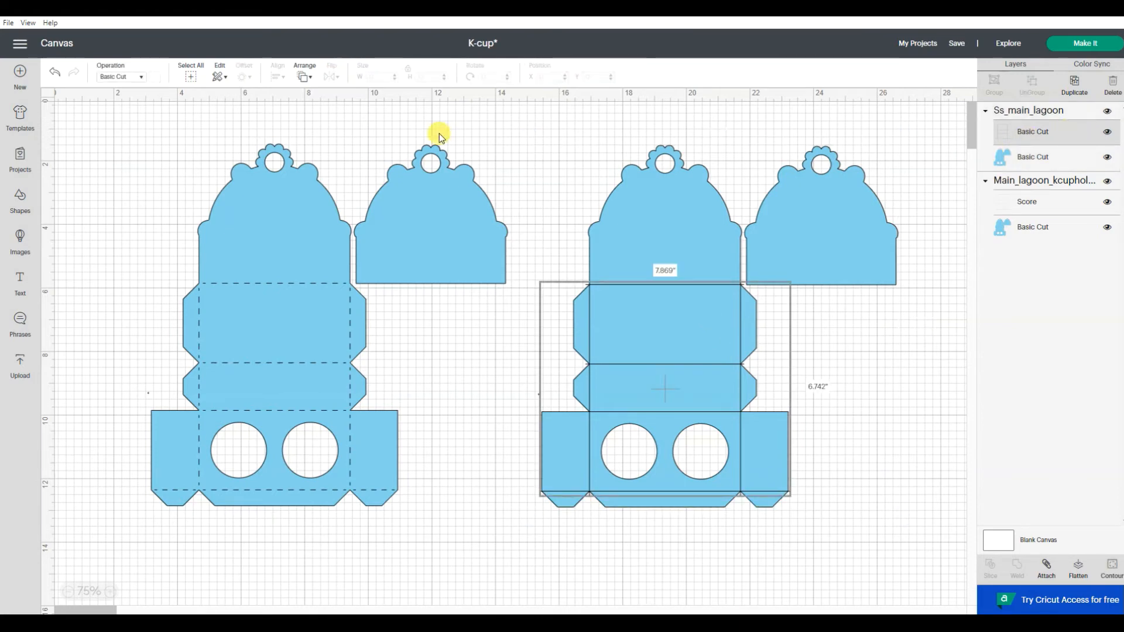
left_click(139, 78)
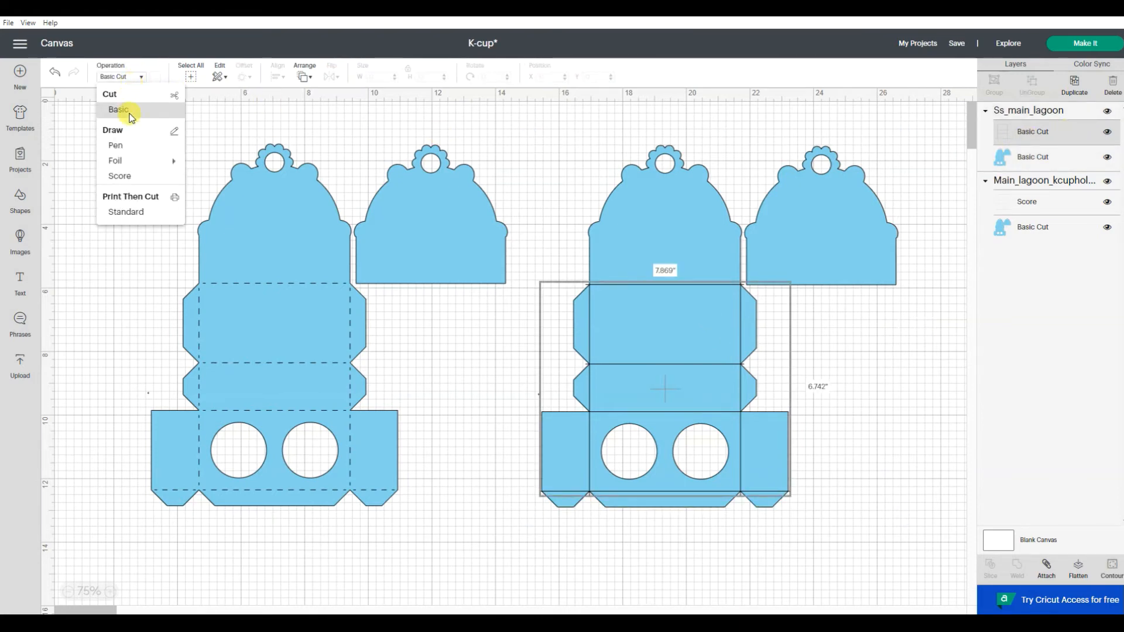
left_click(121, 175)
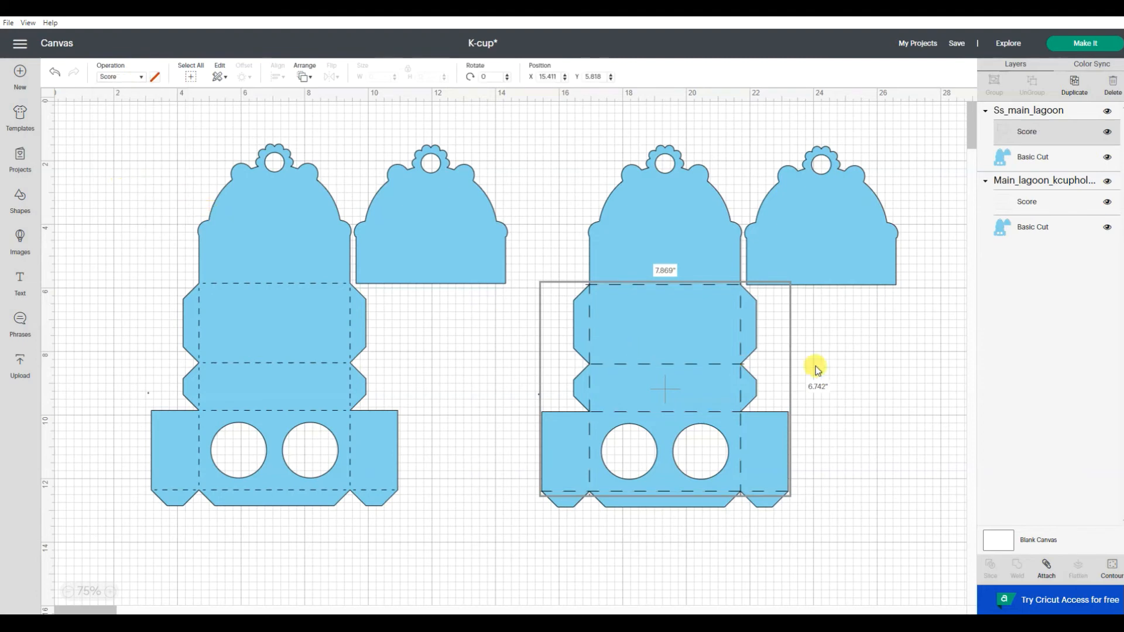
left_click(853, 350)
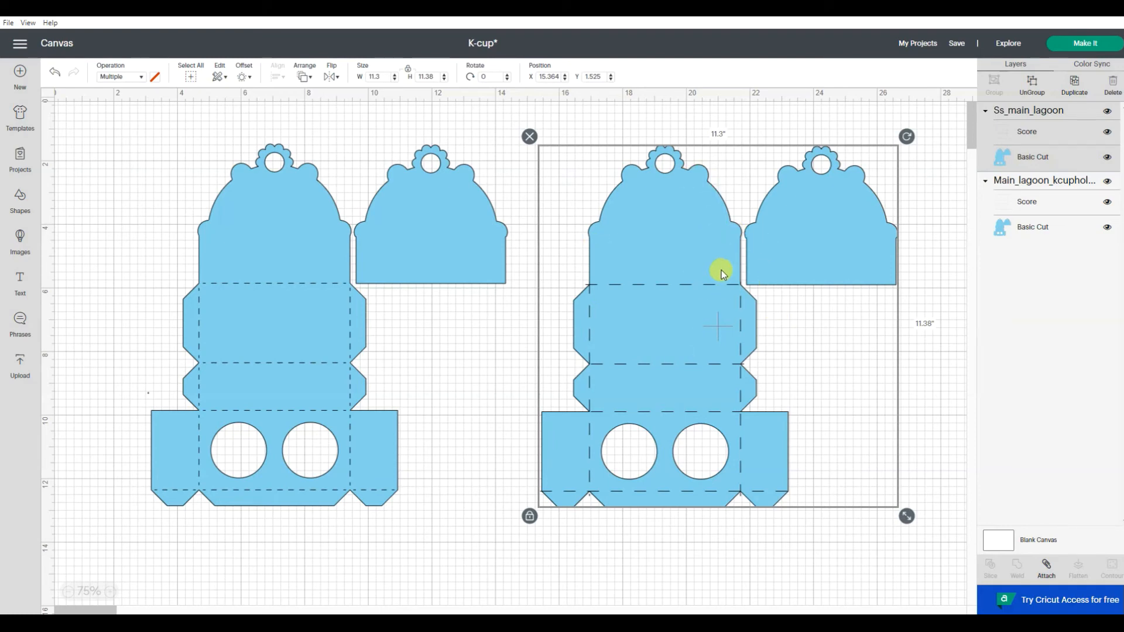
Delete the main_lagoon_KcupHolder template and move the ss_main_lagoon template to about X 6.35, Y 1.9
left_click(316, 259)
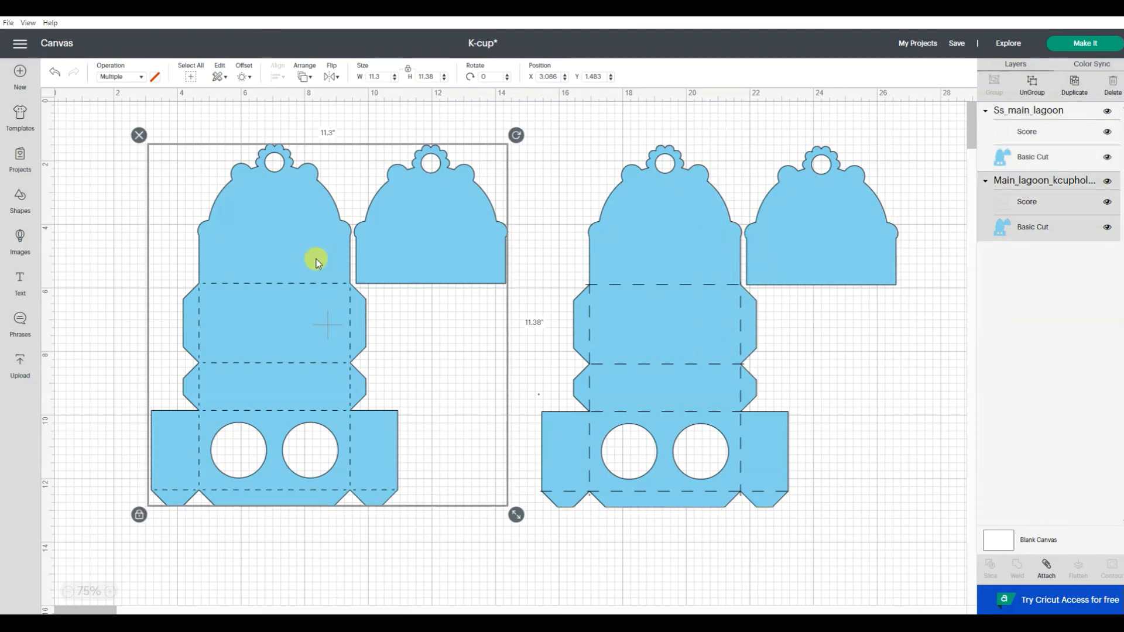
left_click(139, 134)
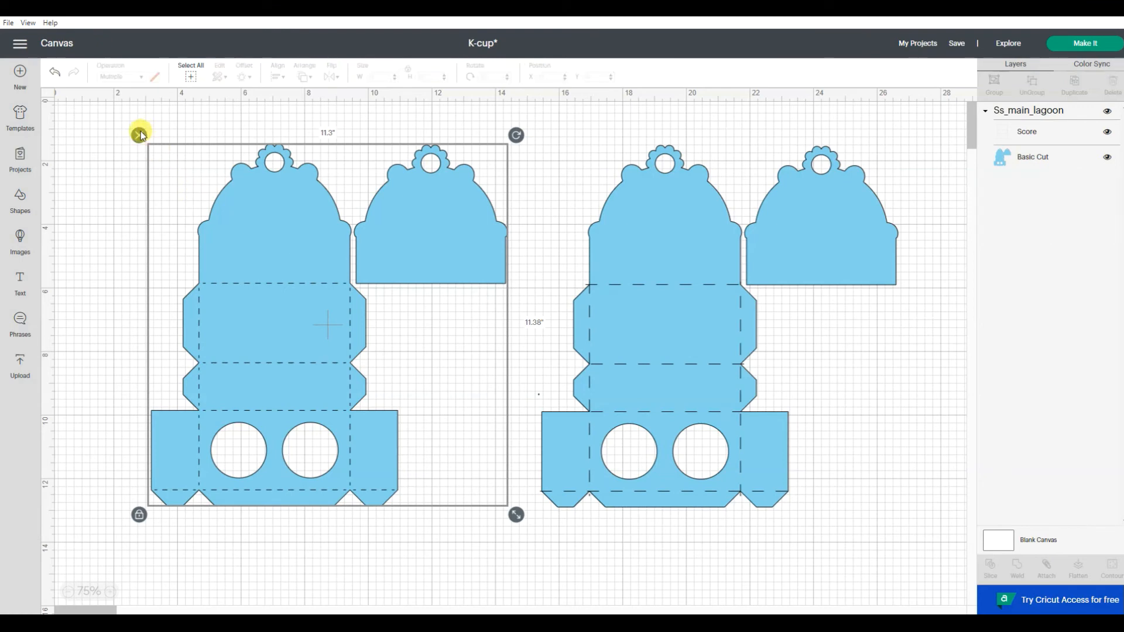
left_click_drag(673, 272, 385, 286)
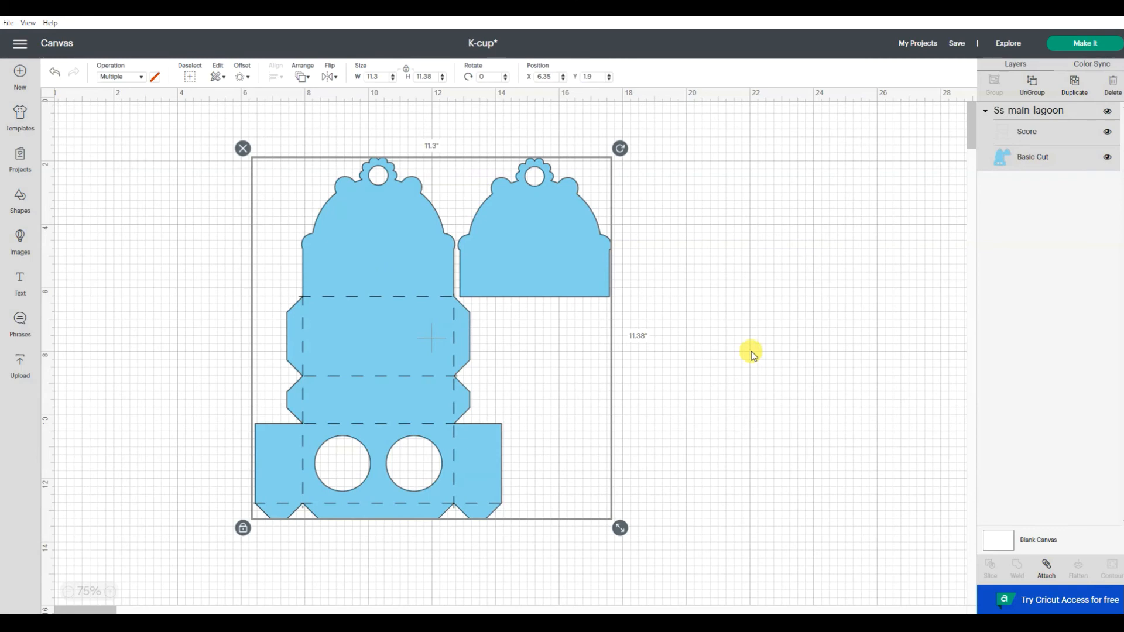